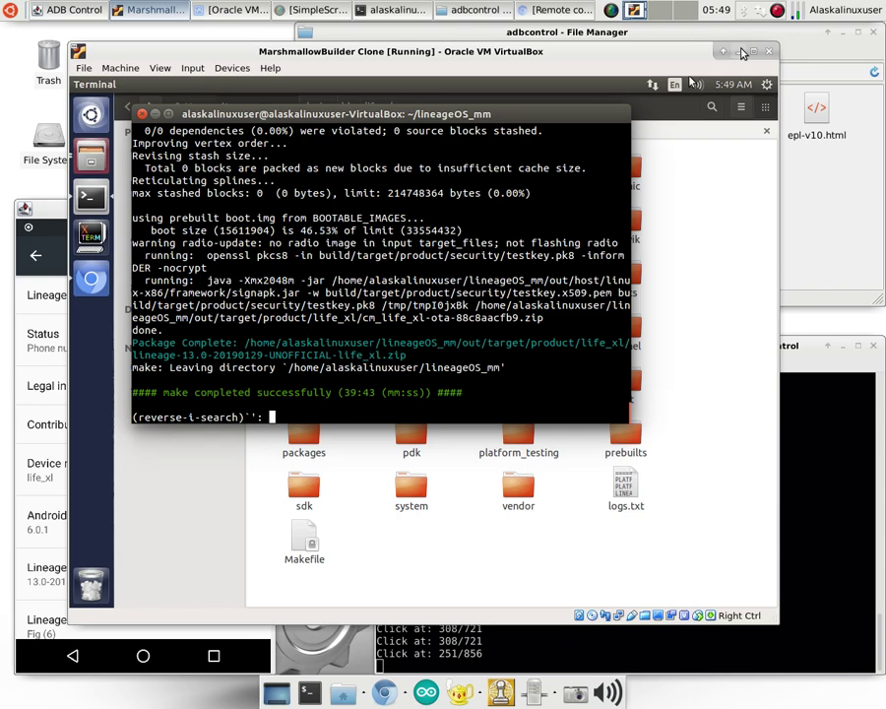
Minimize the virtual machine window and go back from About phone to the main Settings list on the mirrored phone.
click(739, 51)
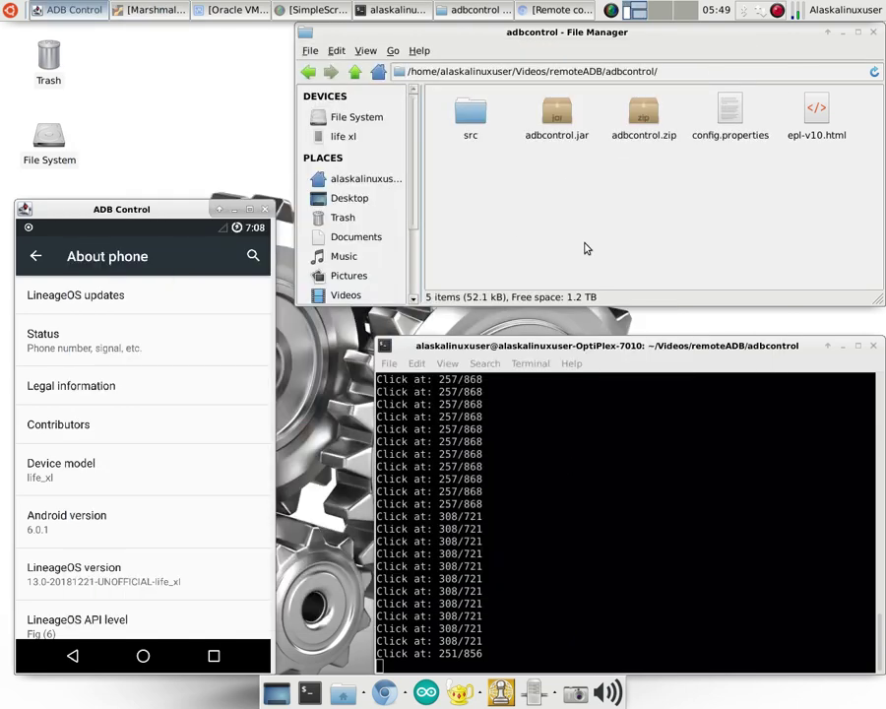
click(36, 256)
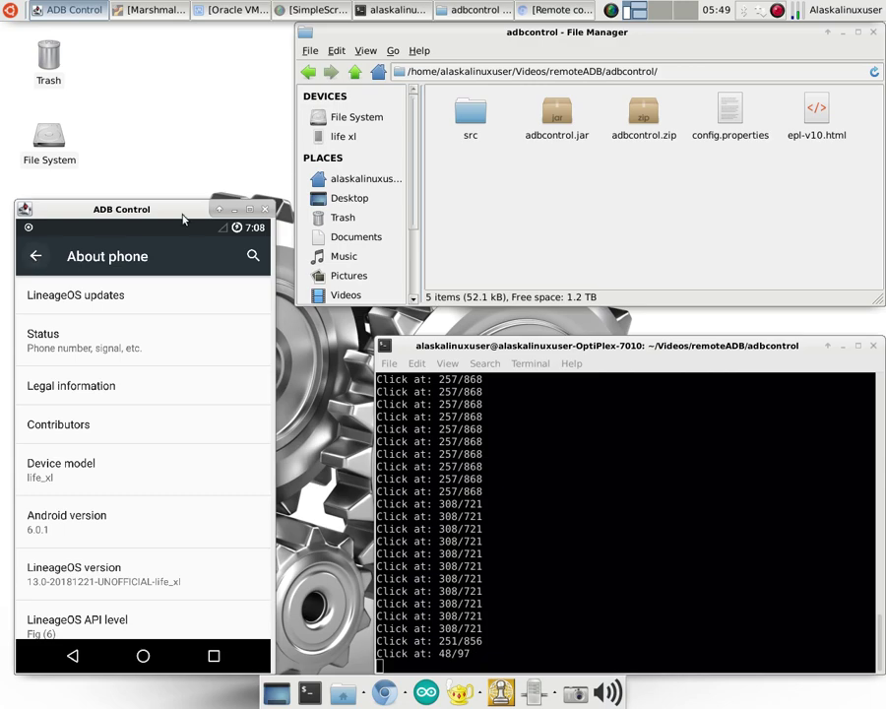
Switch to Chromium and examine the article on remote controlling an Android phone through adb, including its configuration and download sections, and minimize the browser.
click(553, 10)
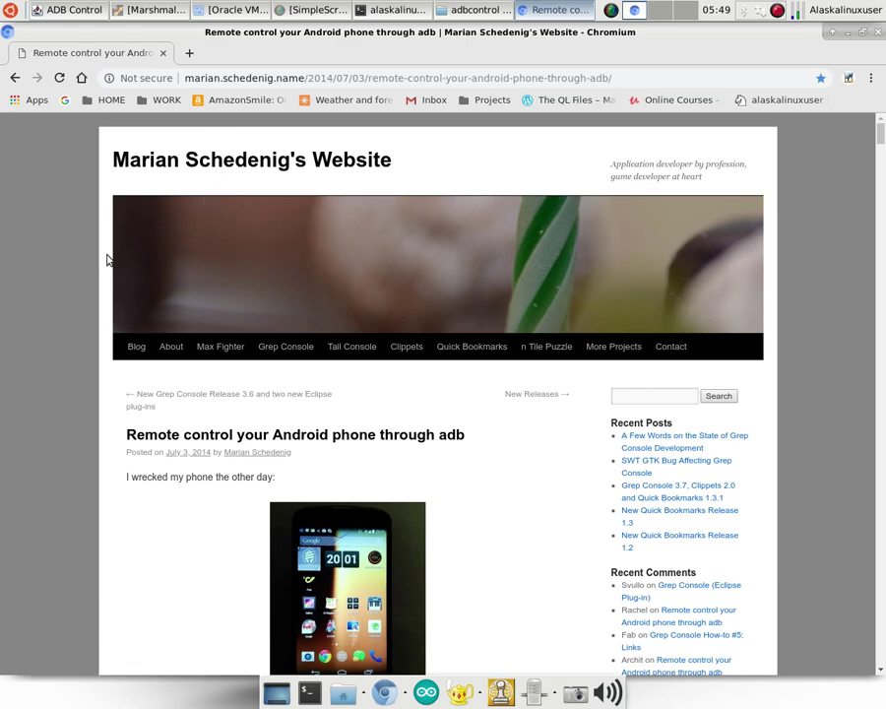
scroll(61, 419, down, 1)
scroll(62, 416, down, 5)
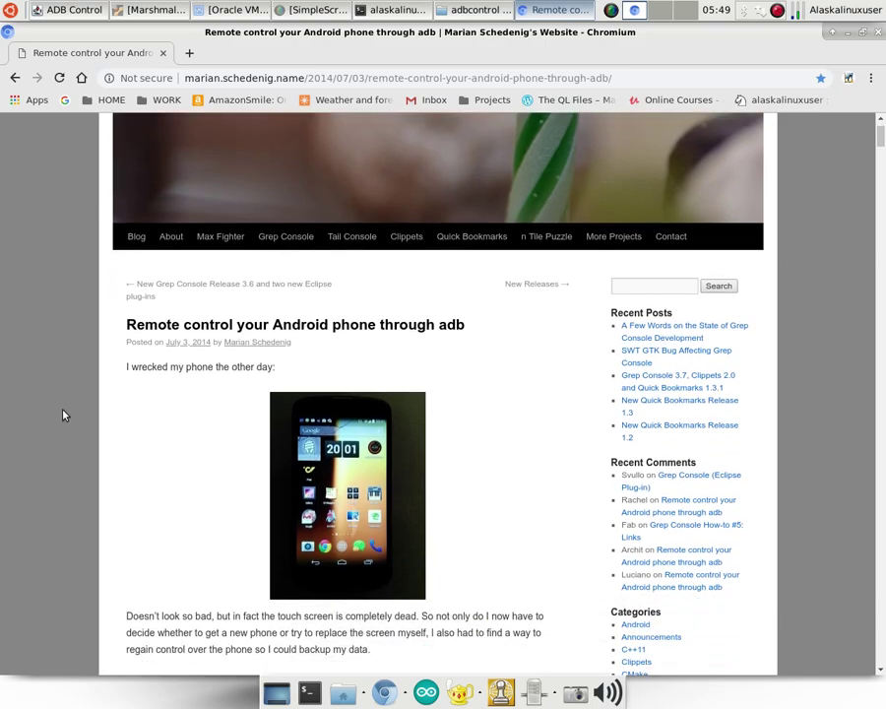
scroll(100, 342, down, 7)
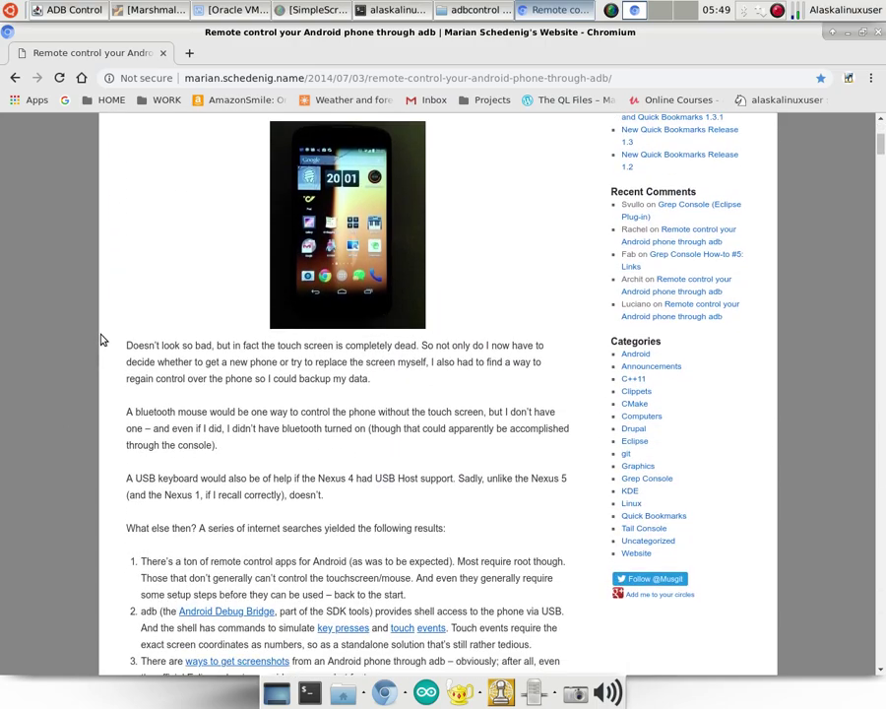
scroll(99, 337, down, 15)
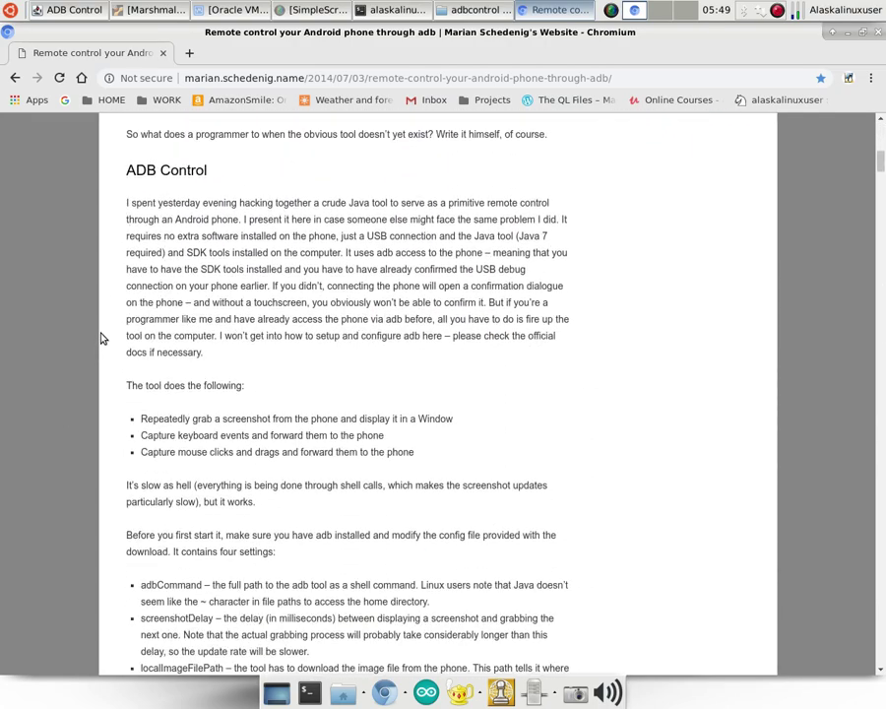
scroll(100, 338, down, 4)
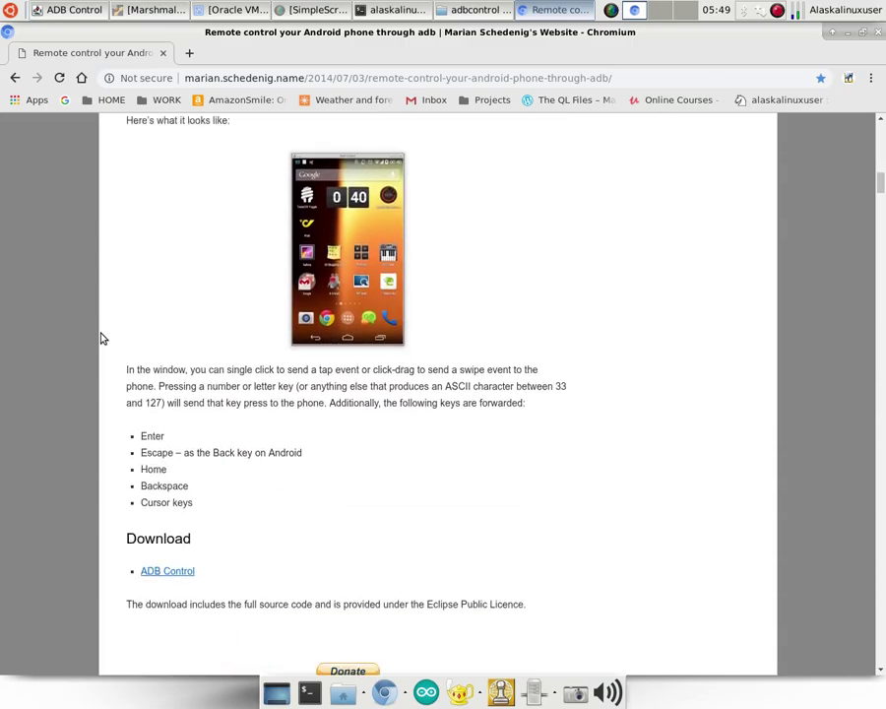
scroll(99, 338, up, 1)
scroll(100, 339, up, 5)
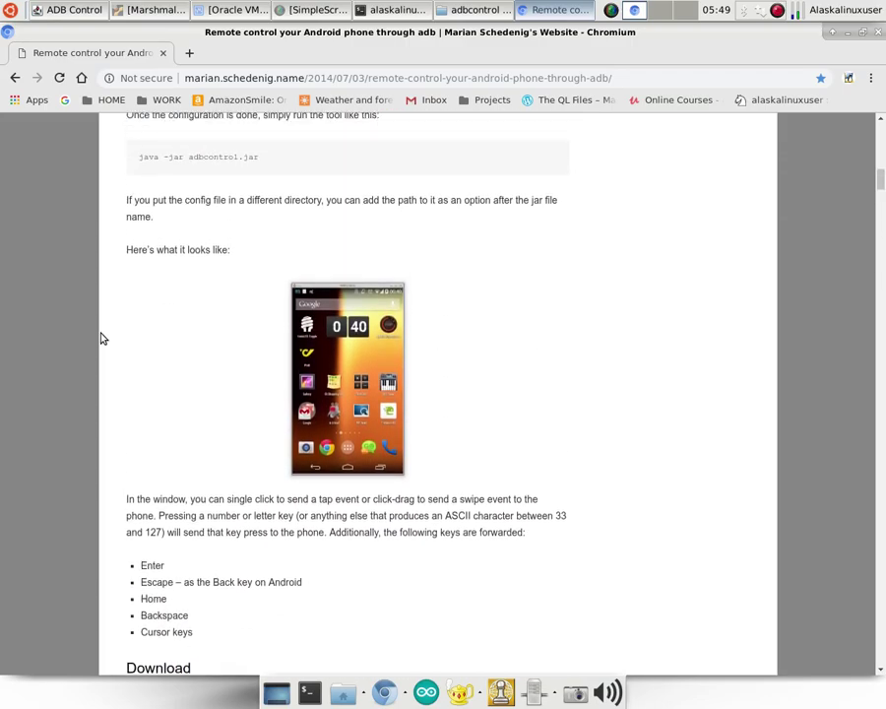
scroll(99, 337, up, 8)
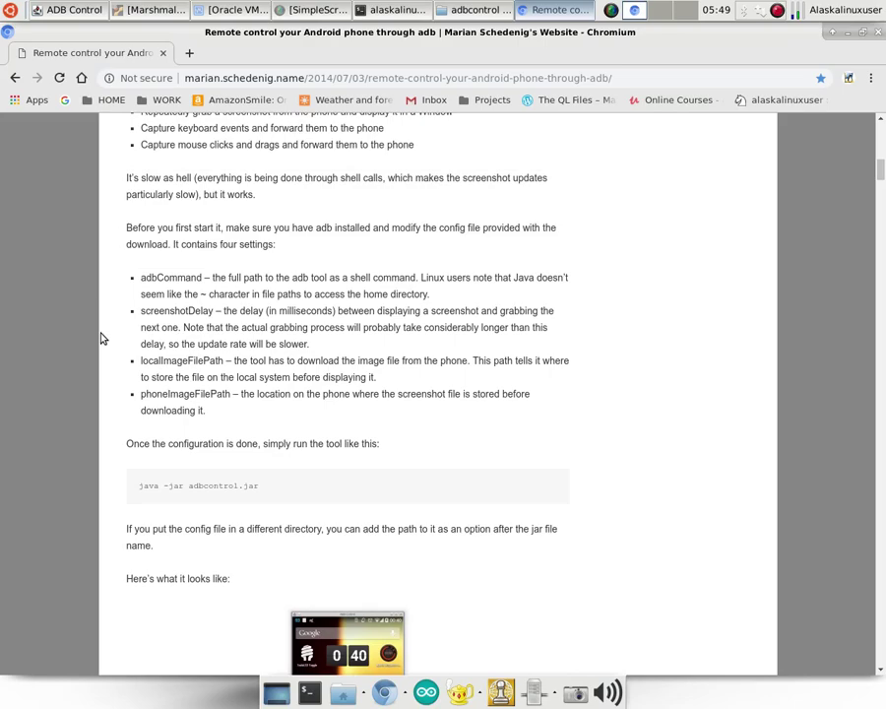
scroll(101, 339, up, 9)
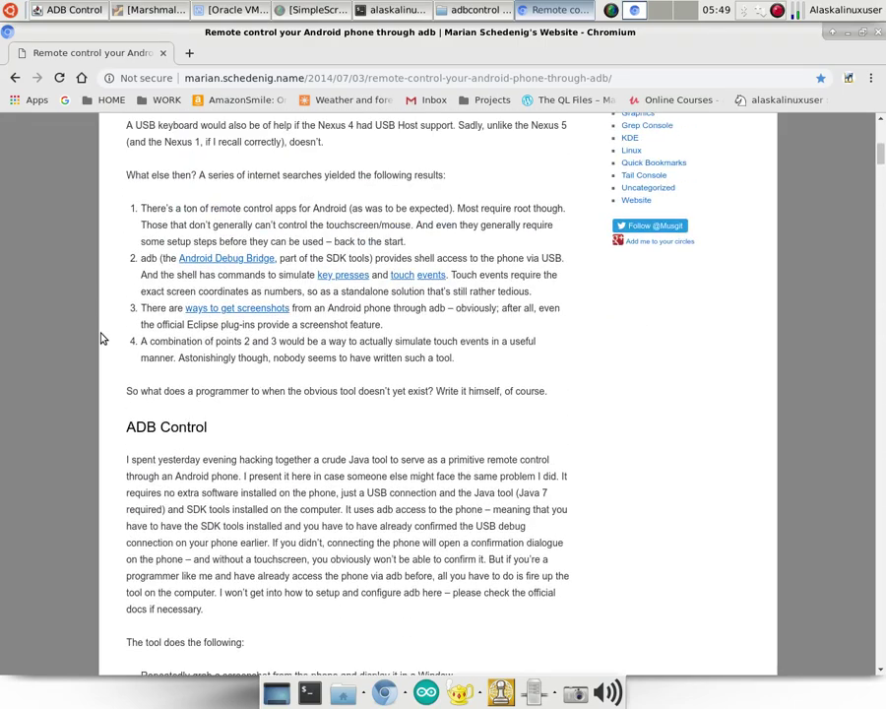
scroll(101, 339, up, 4)
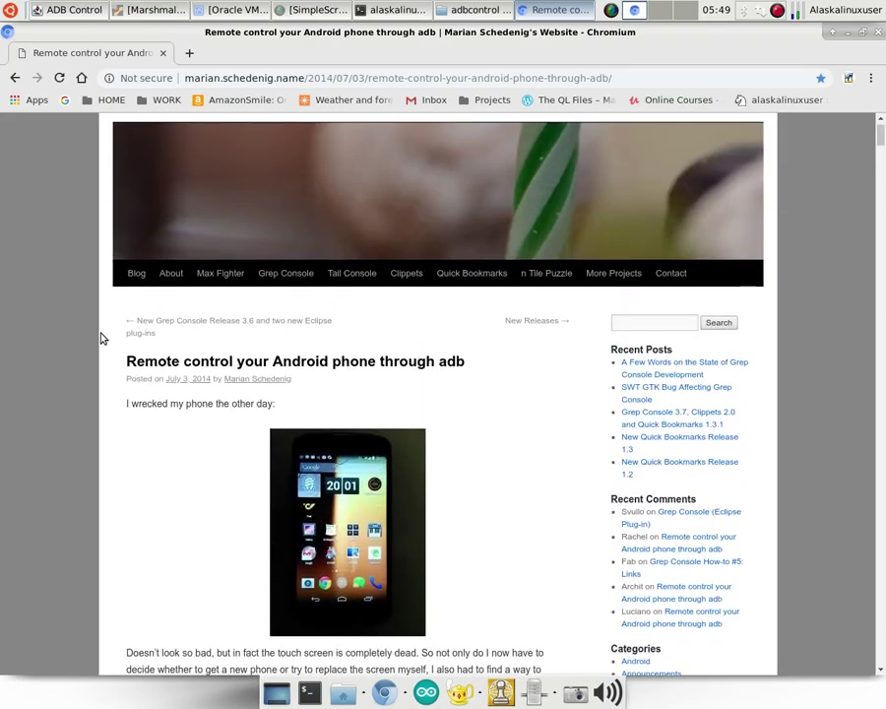
click(834, 33)
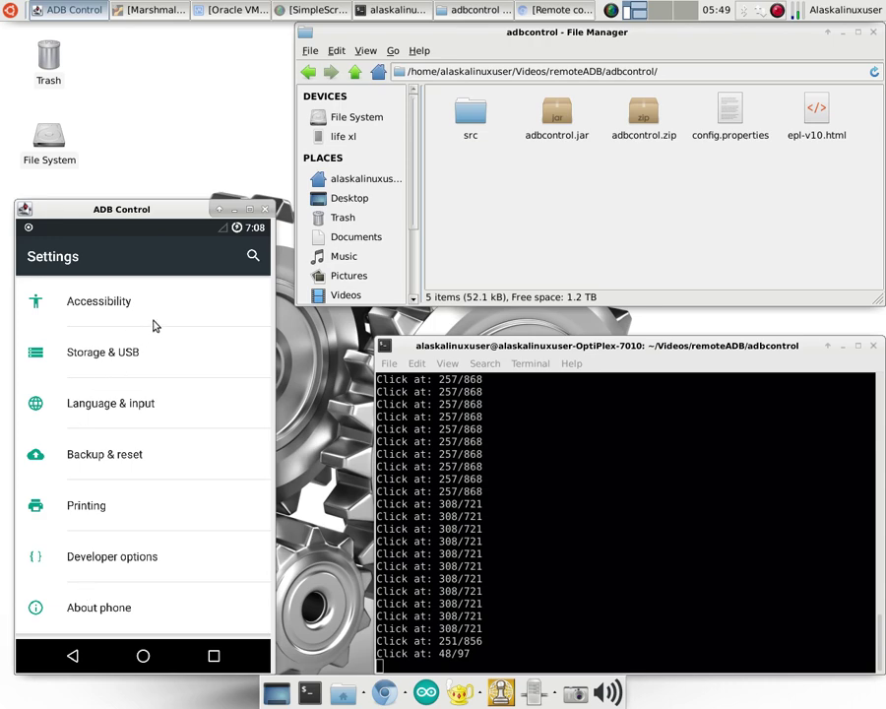
Move through the mirrored phone's Settings list up to Wireless & networks and return to the phone's home screen.
scroll(153, 554, up, 1)
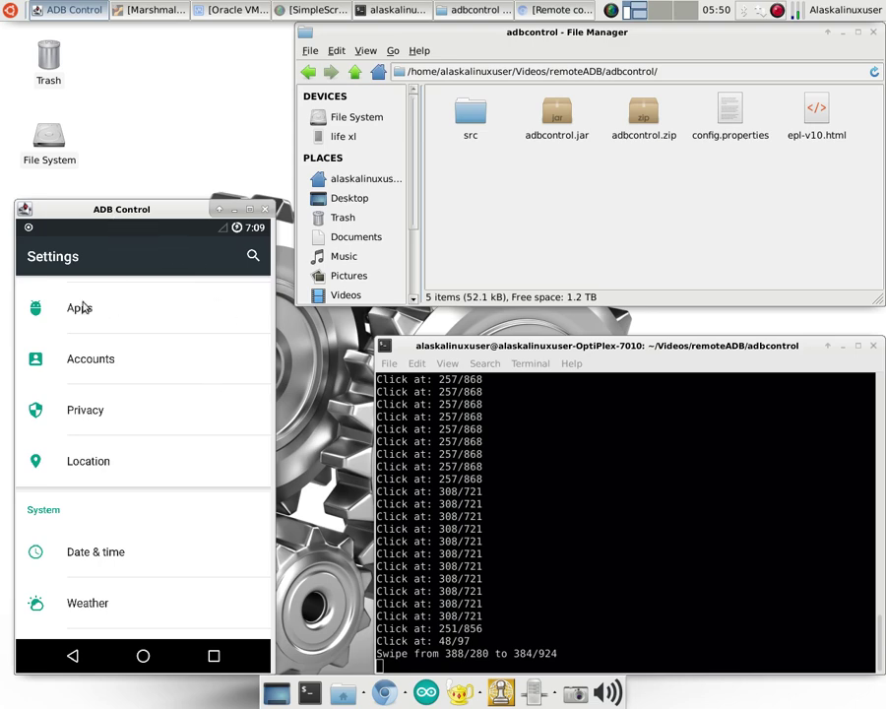
drag(83, 308, 143, 612)
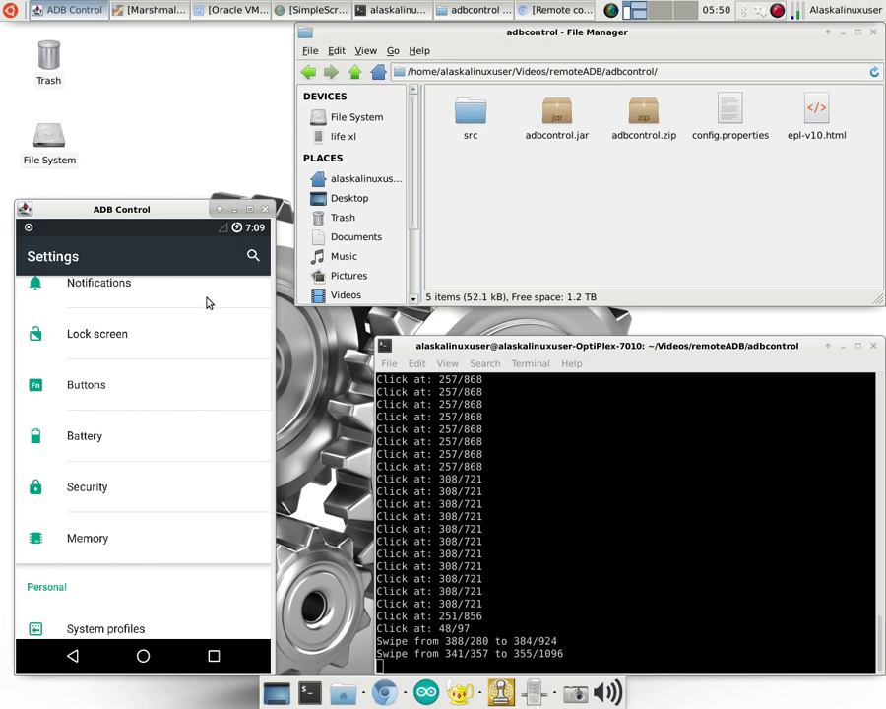
drag(171, 335, 158, 551)
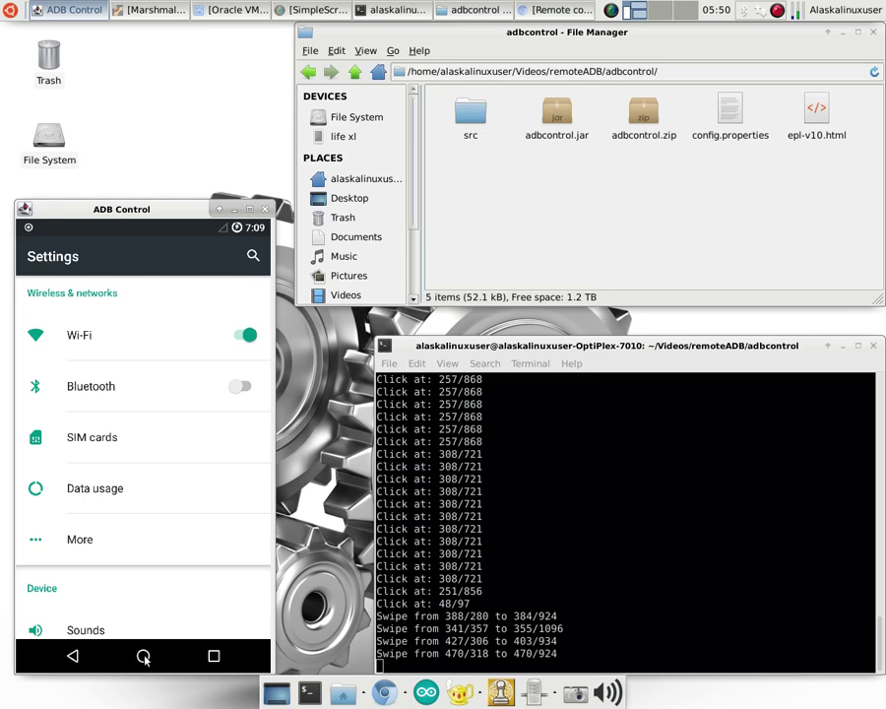
click(144, 658)
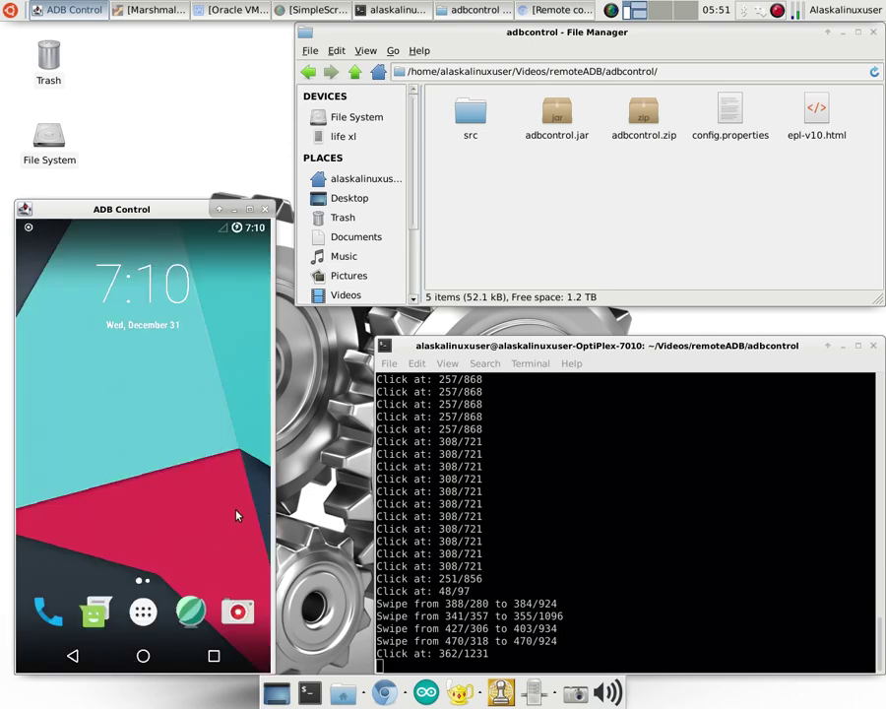
Swipe back and forth between the mirrored phone's home screen pages, ending on the page with the music widget.
drag(189, 500, 100, 510)
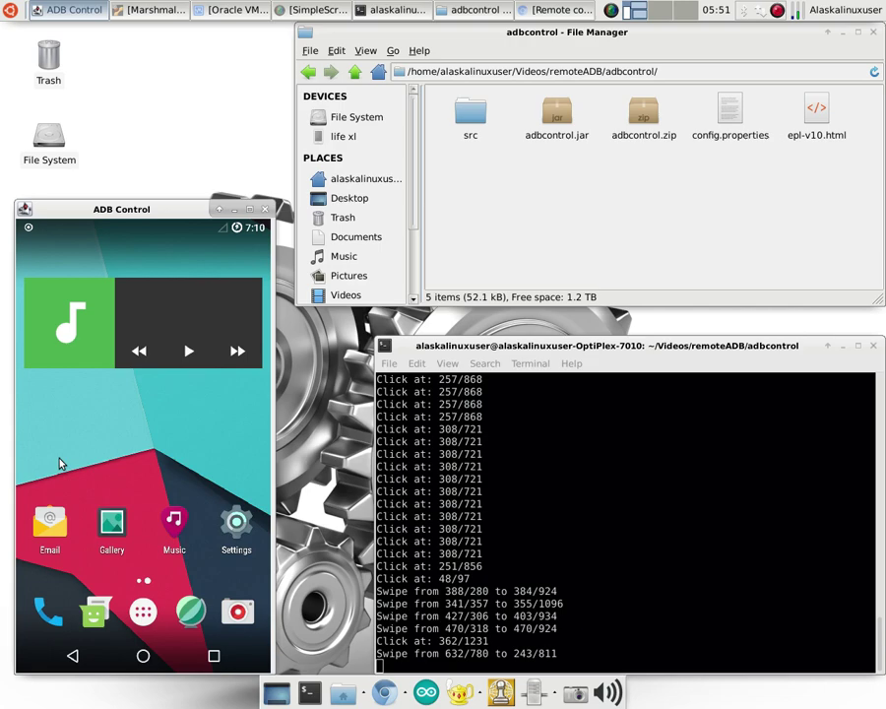
drag(59, 462, 214, 455)
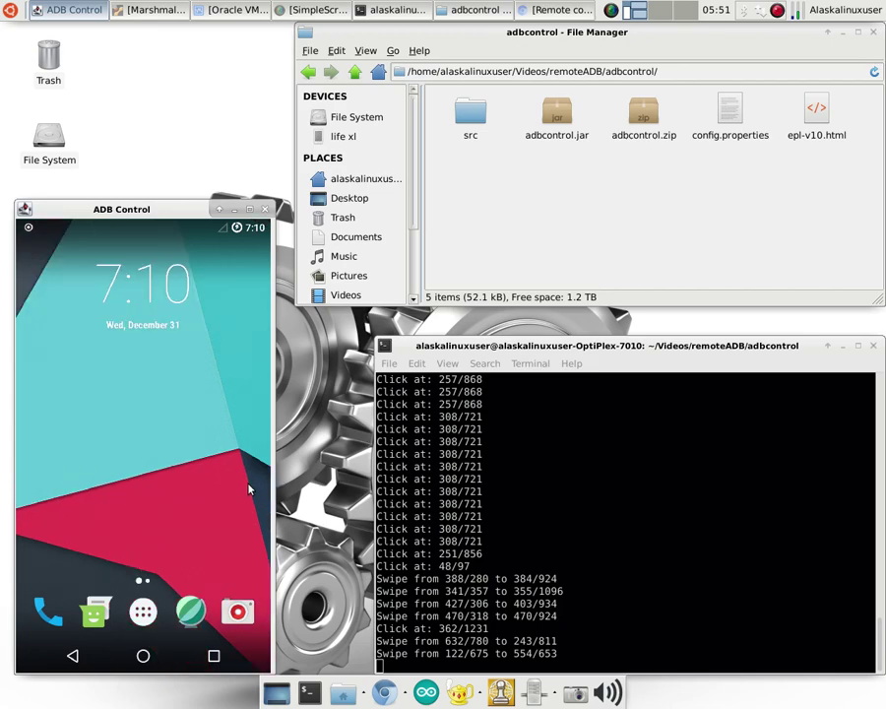
drag(239, 476, 86, 479)
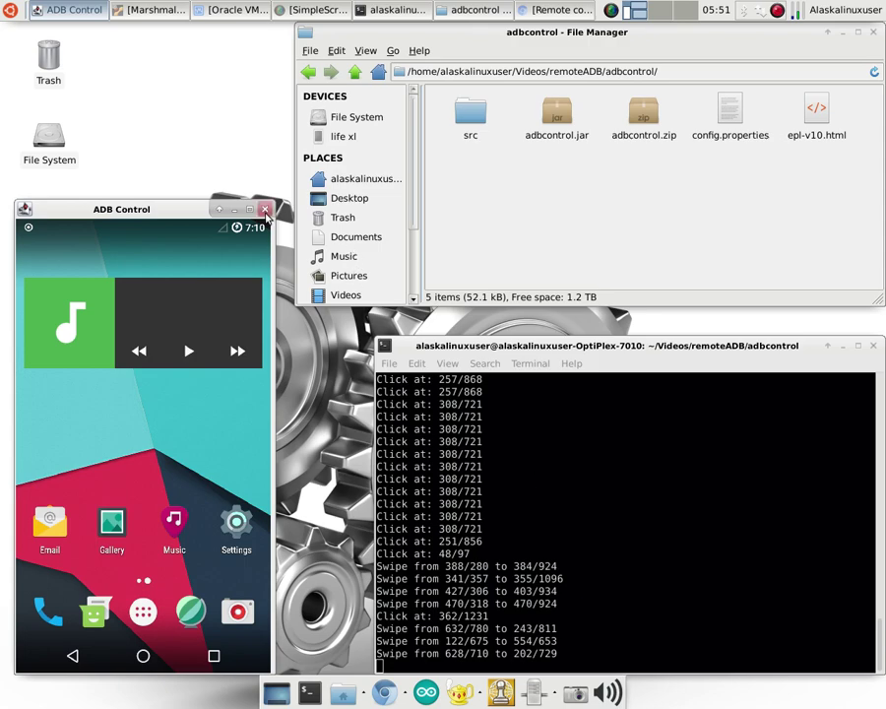
Close ADB Control, relaunch it from the terminal with java -jar adbcontrol.jar, and enlarge its window to nearly the full desktop height.
click(265, 211)
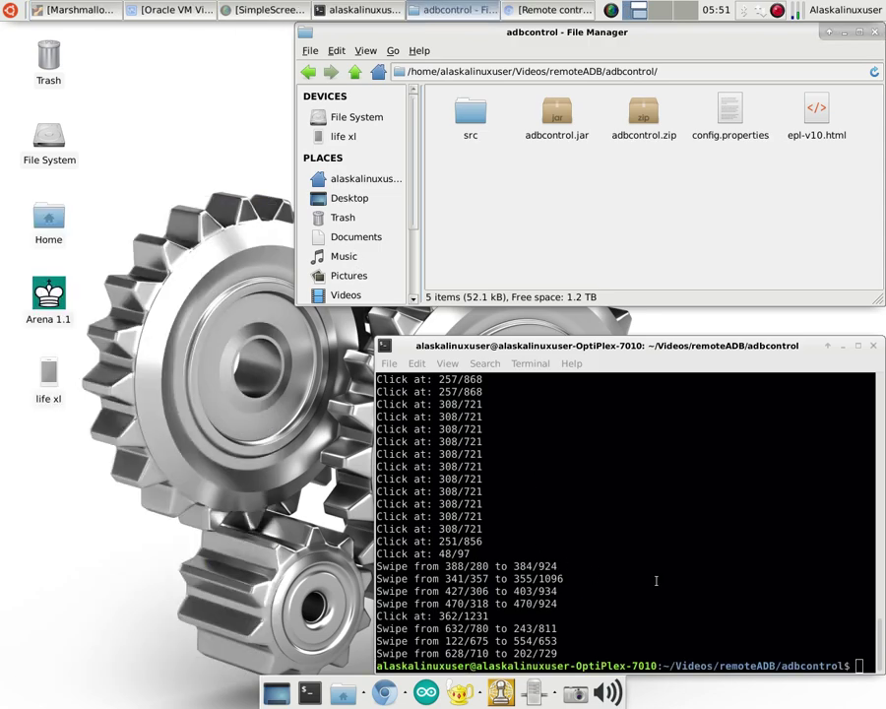
key(End)
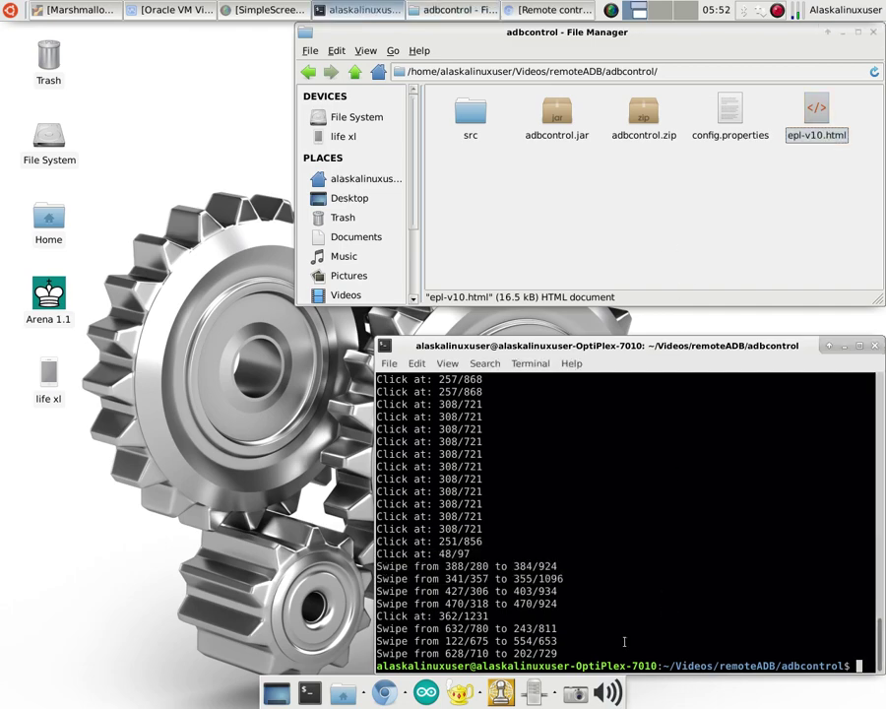
key(Up)
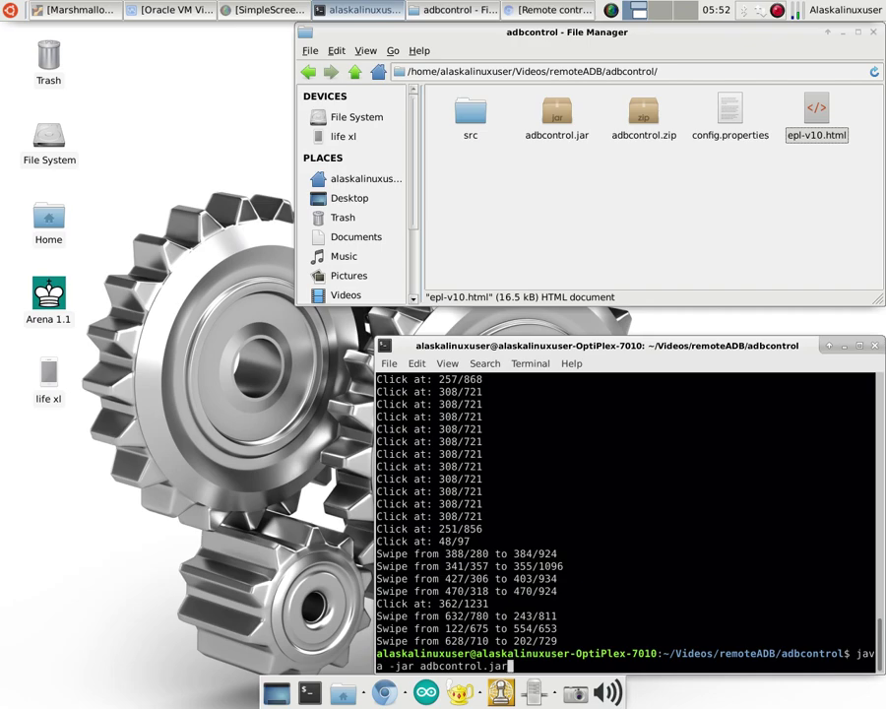
key(Return)
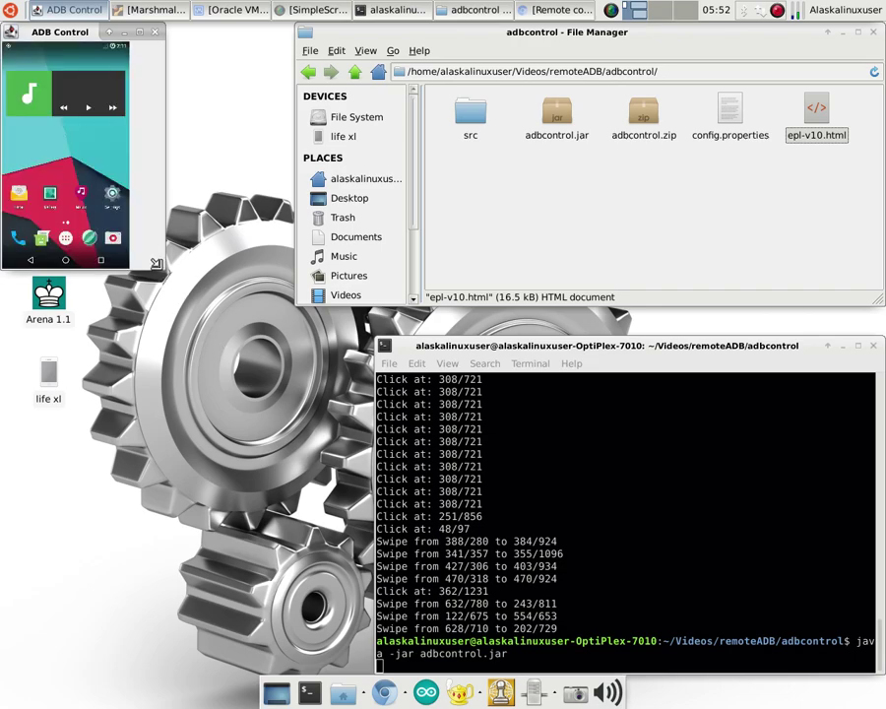
drag(155, 264, 356, 673)
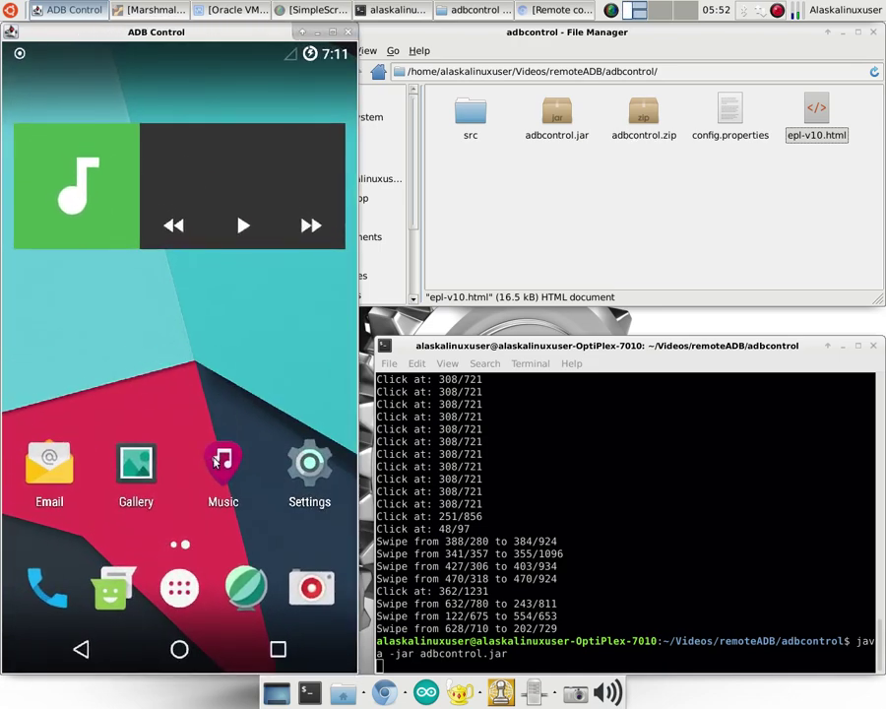
Open the music player from the phone's home screen widget and return to the home screen.
click(94, 233)
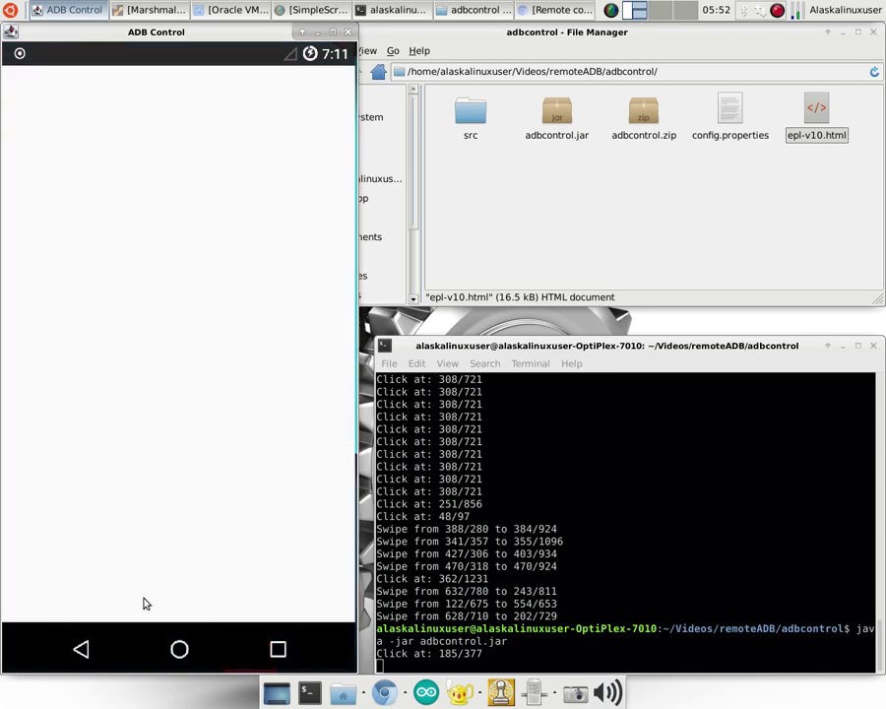
click(180, 650)
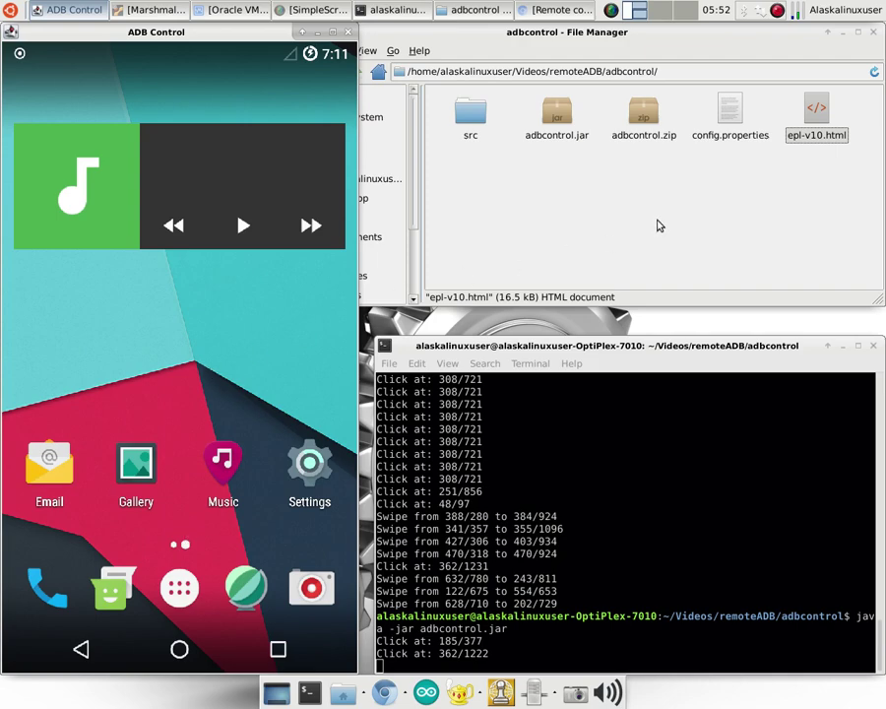
In the Chromium article, examine and highlight the list of four config settings from adbCommand to phoneImageFilePath.
click(658, 223)
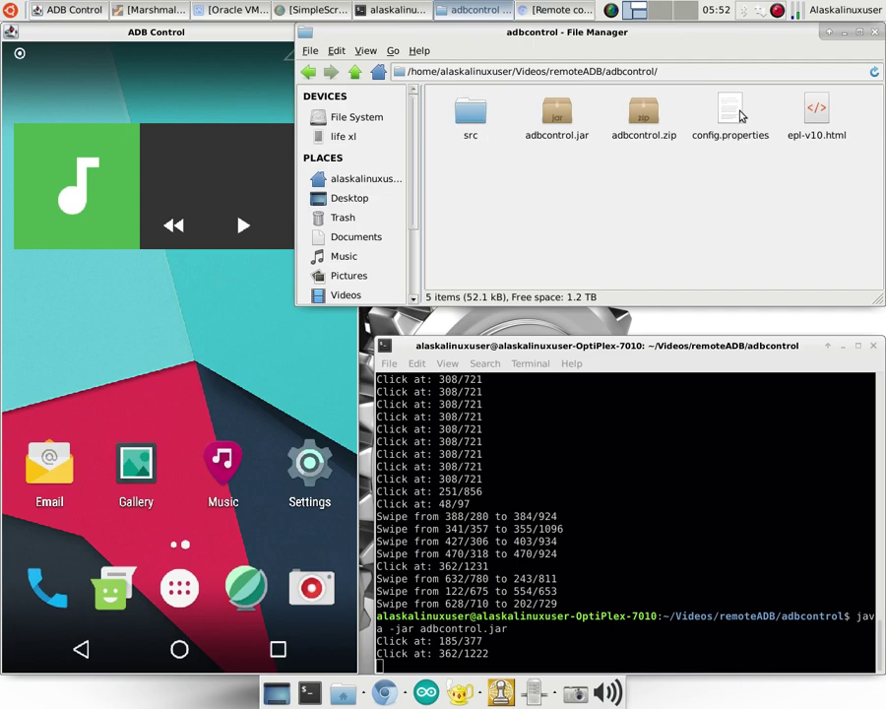
click(522, 12)
scroll(151, 425, down, 10)
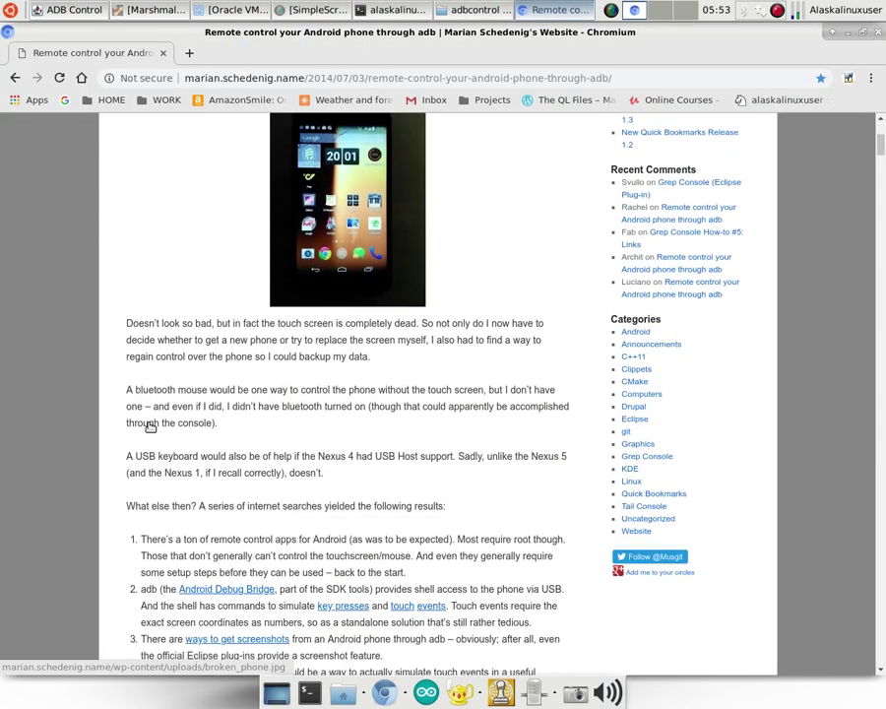
scroll(150, 425, down, 10)
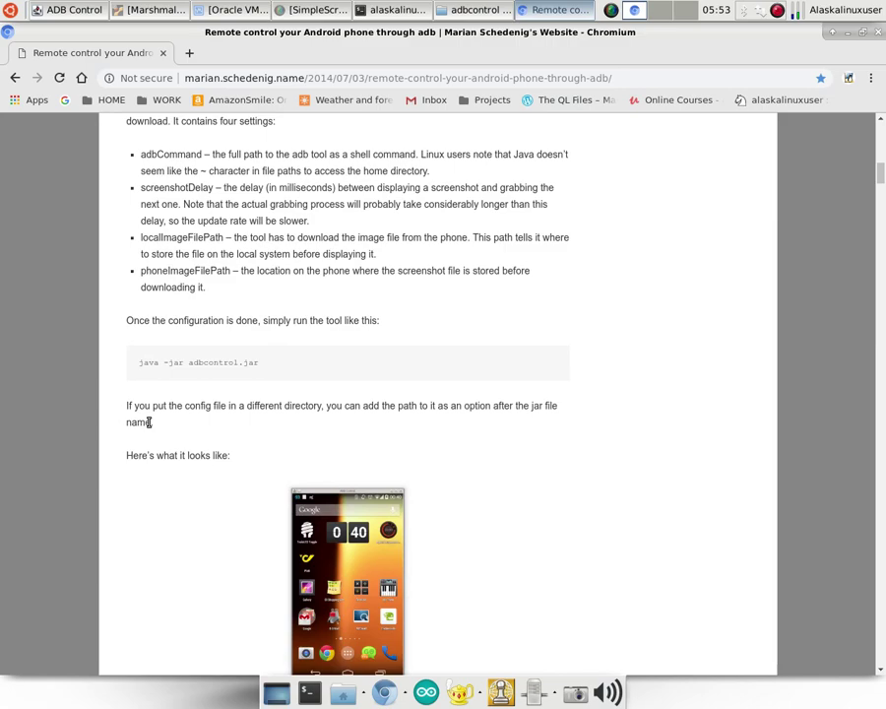
scroll(149, 425, down, 6)
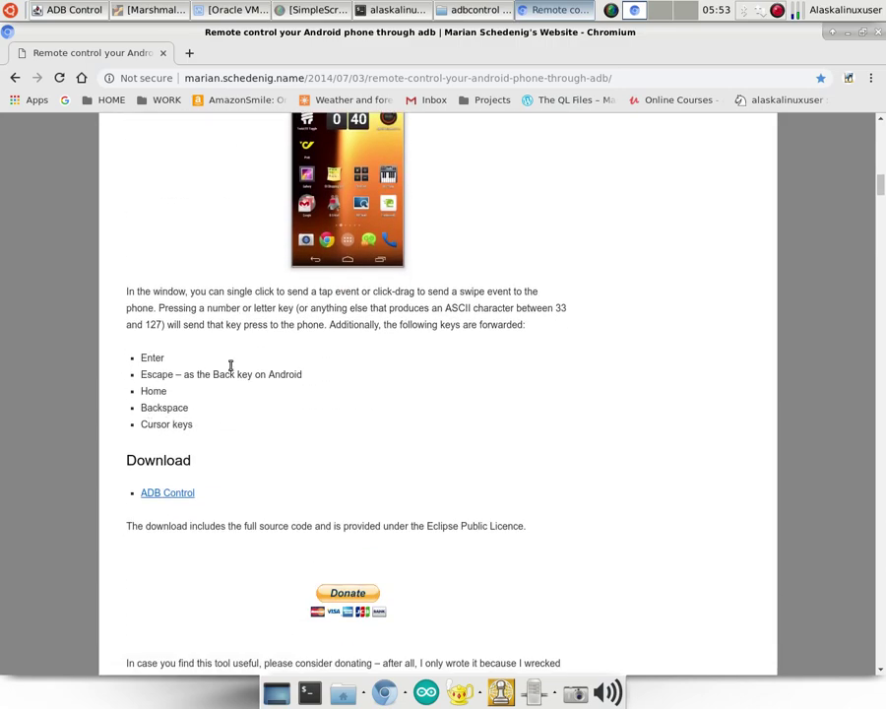
scroll(254, 405, up, 12)
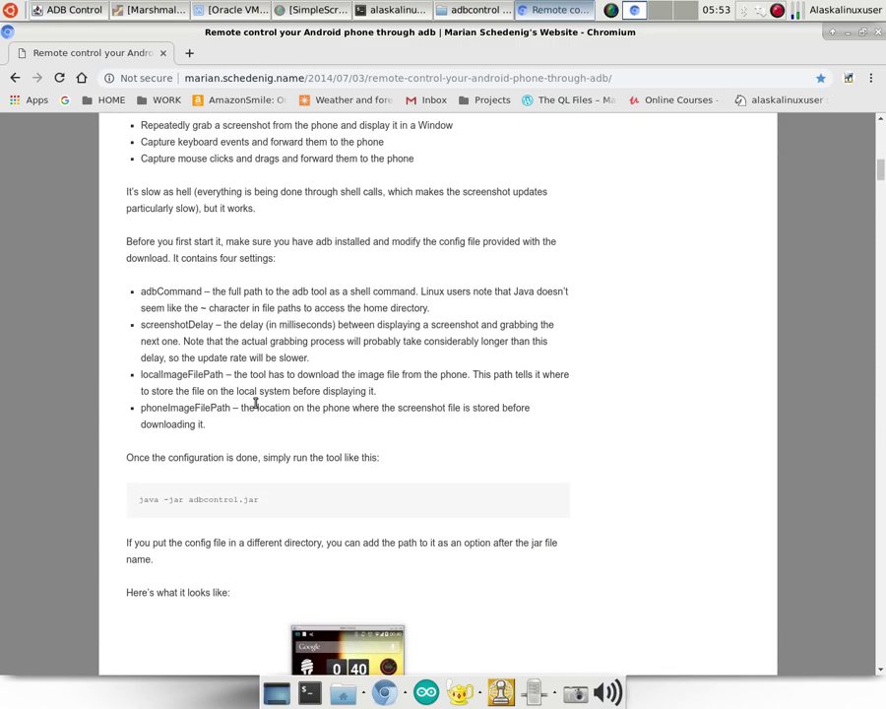
drag(139, 401, 227, 541)
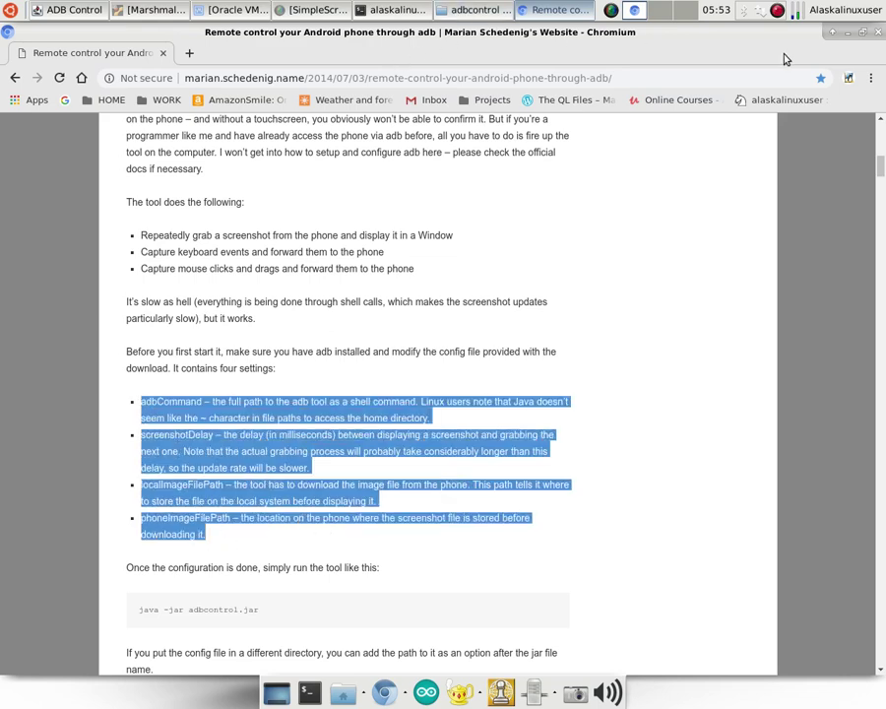
Open config.properties from the adbcontrol folder and examine the localImageFilePath and phoneImageFilePath values.
click(481, 11)
double_click(729, 113)
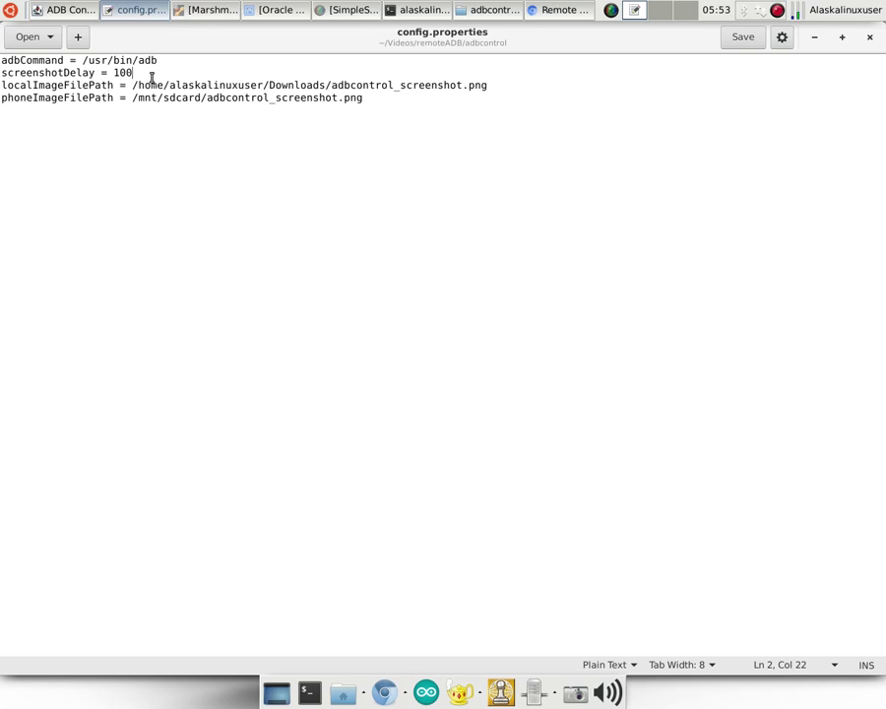
drag(131, 85, 498, 91)
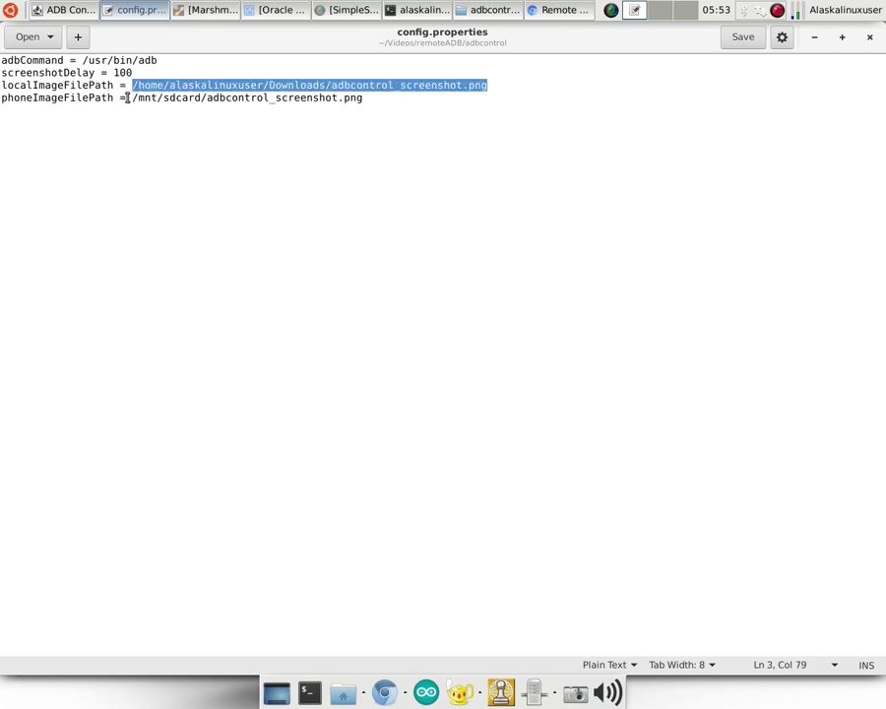
drag(128, 97, 364, 98)
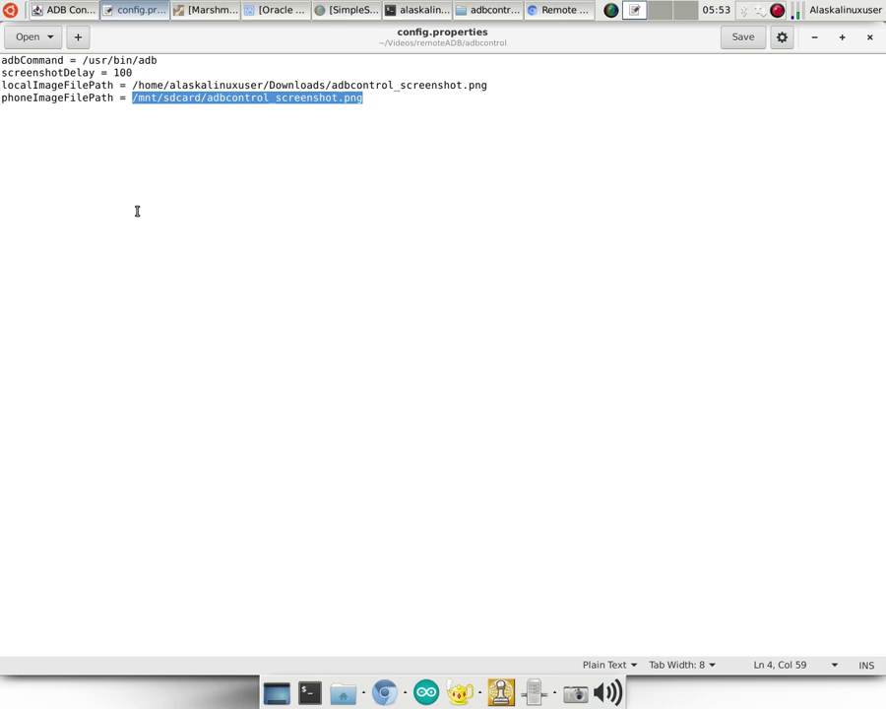
Open the Downloads folder in a separate file manager window and show ADB Control beside it to watch adbcontrol_screenshot.png.
click(463, 209)
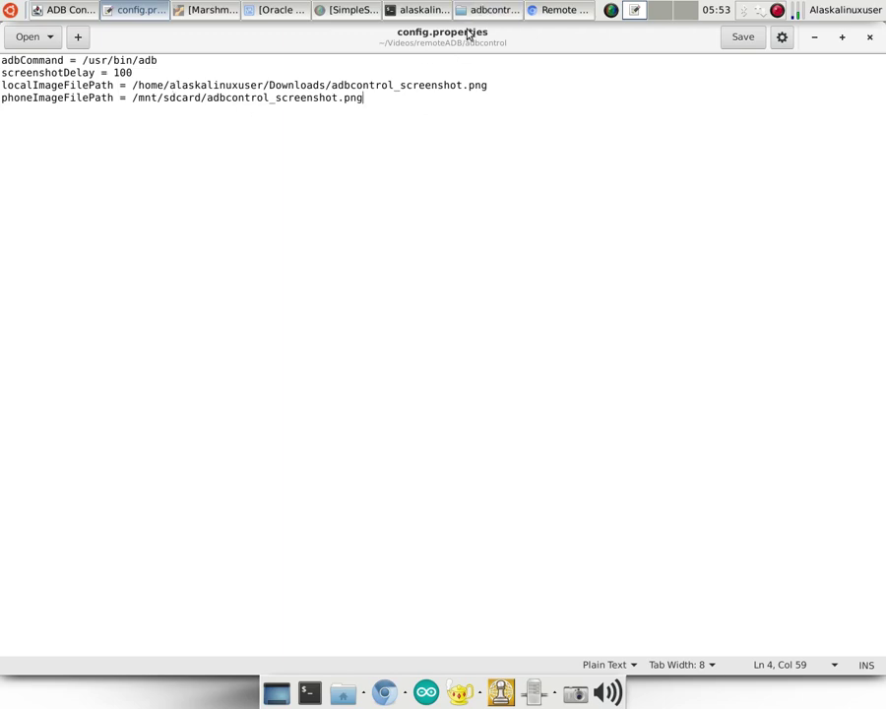
click(494, 8)
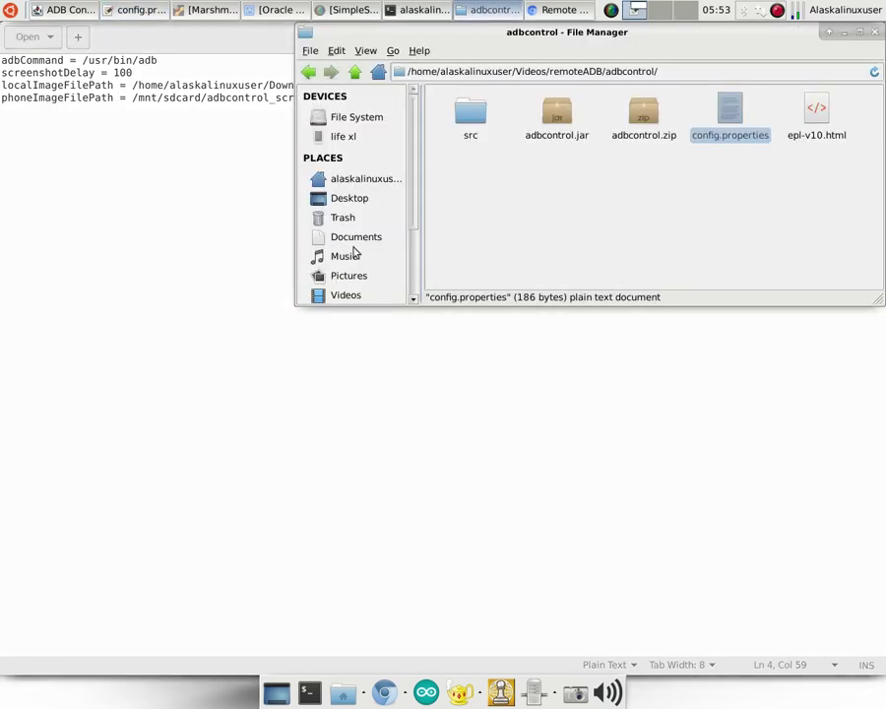
scroll(358, 248, down, 3)
middle_click(346, 213)
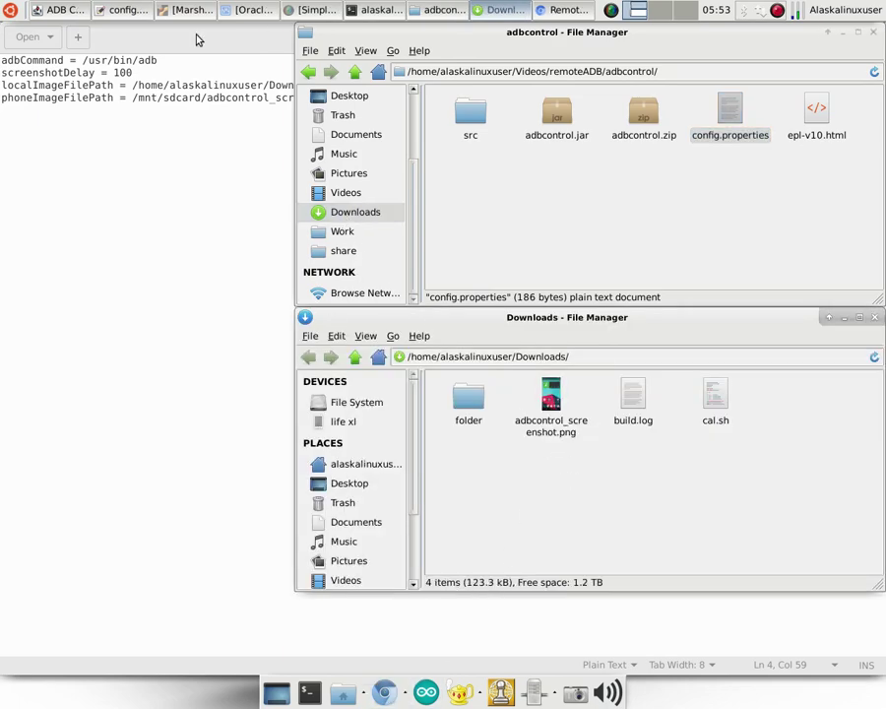
click(42, 10)
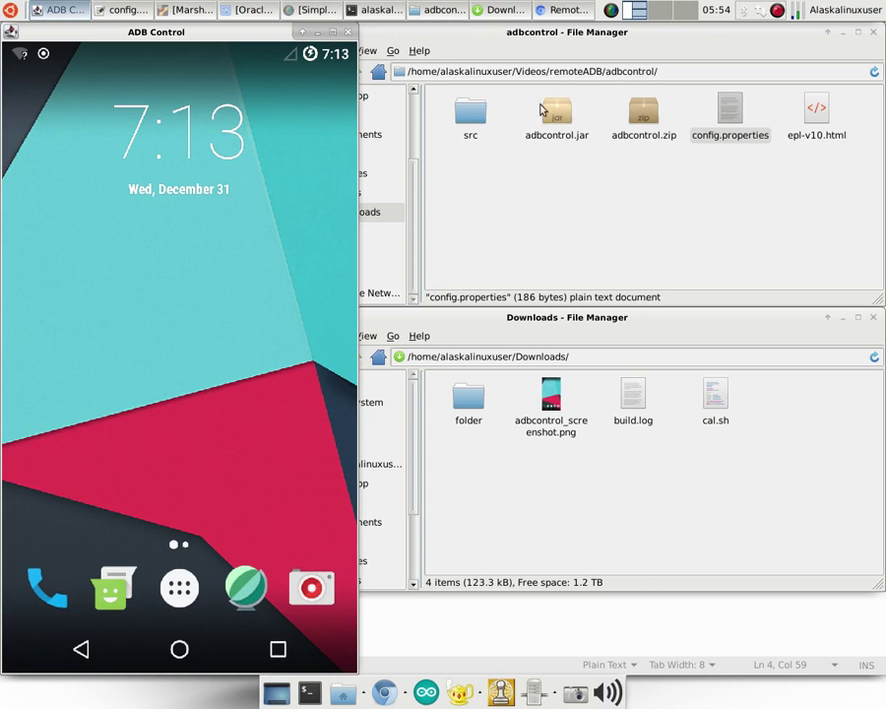
Switch to the Chromium article and review the forwarded keys, download section, run command and ADB Control description, clearing the text highlight.
click(563, 10)
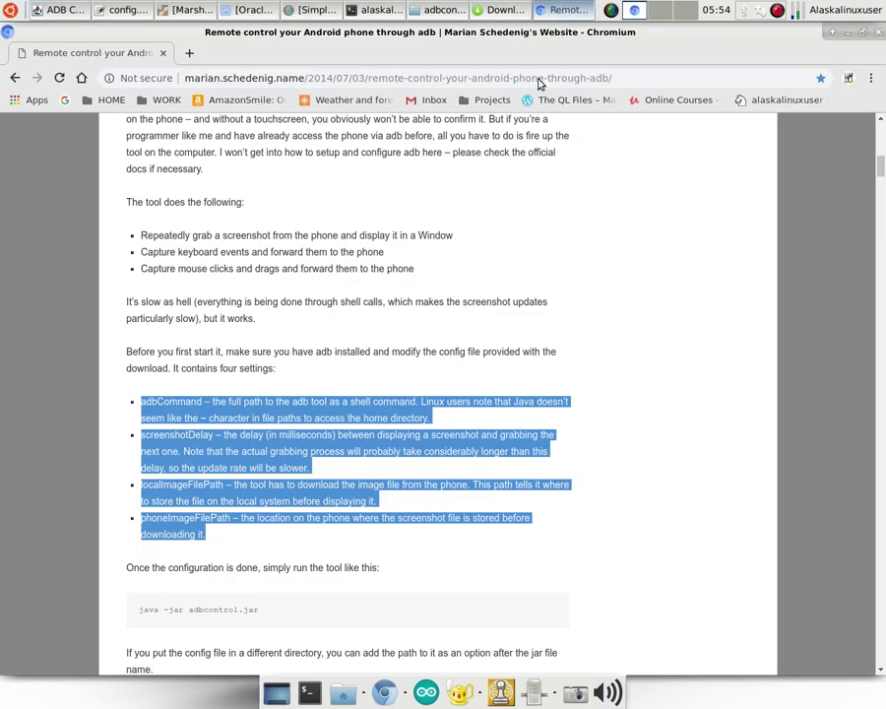
scroll(530, 467, down, 10)
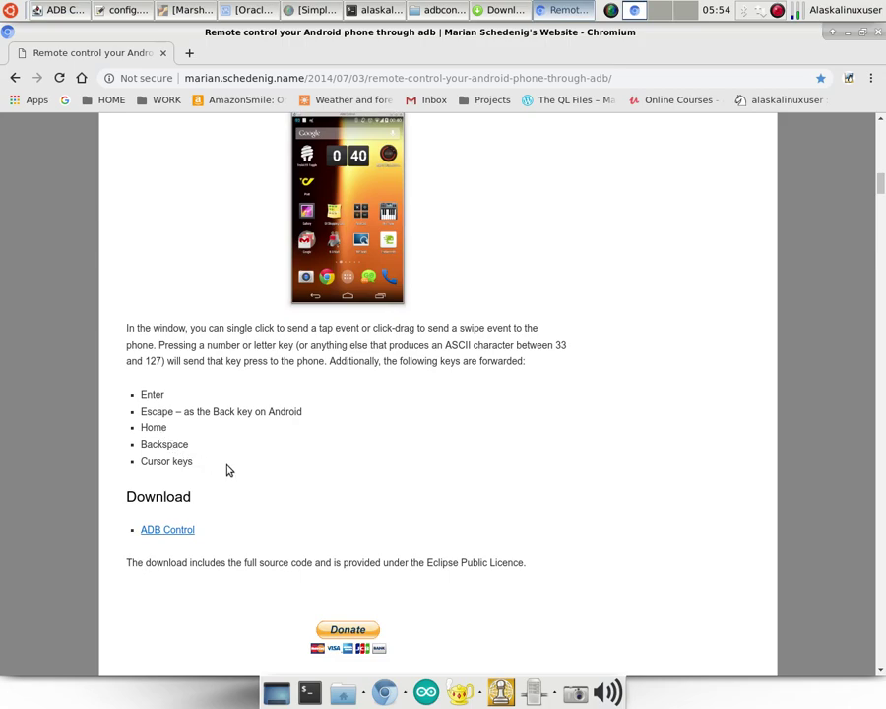
scroll(439, 390, up, 5)
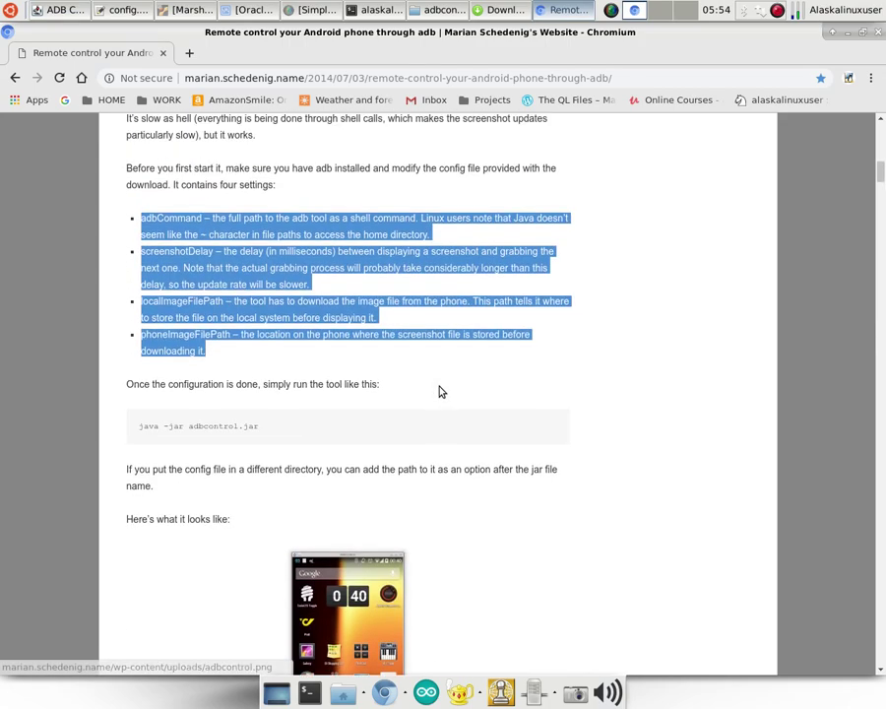
click(494, 394)
scroll(492, 473, up, 5)
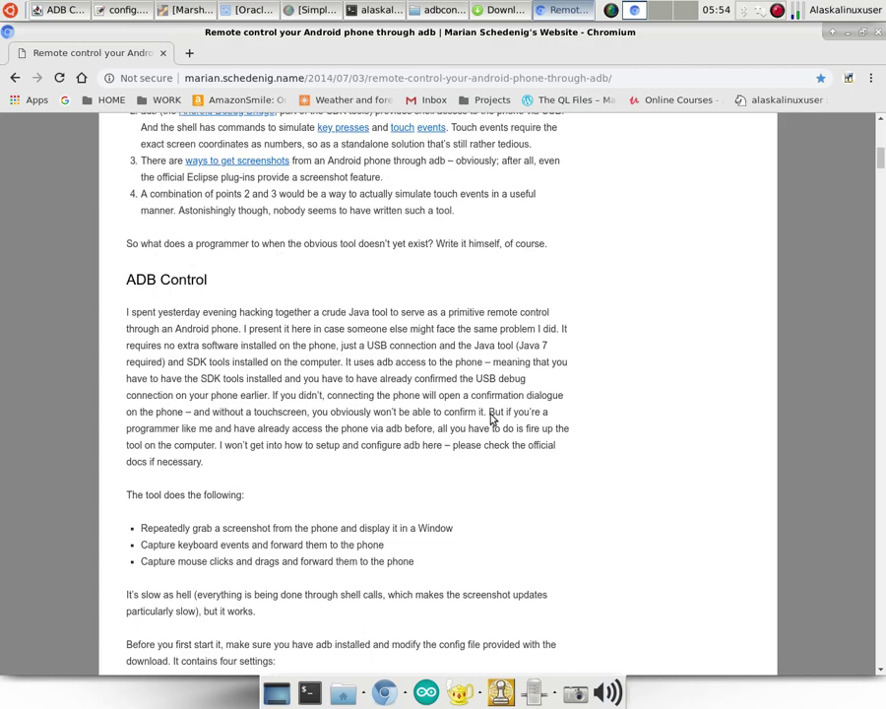
scroll(492, 418, up, 5)
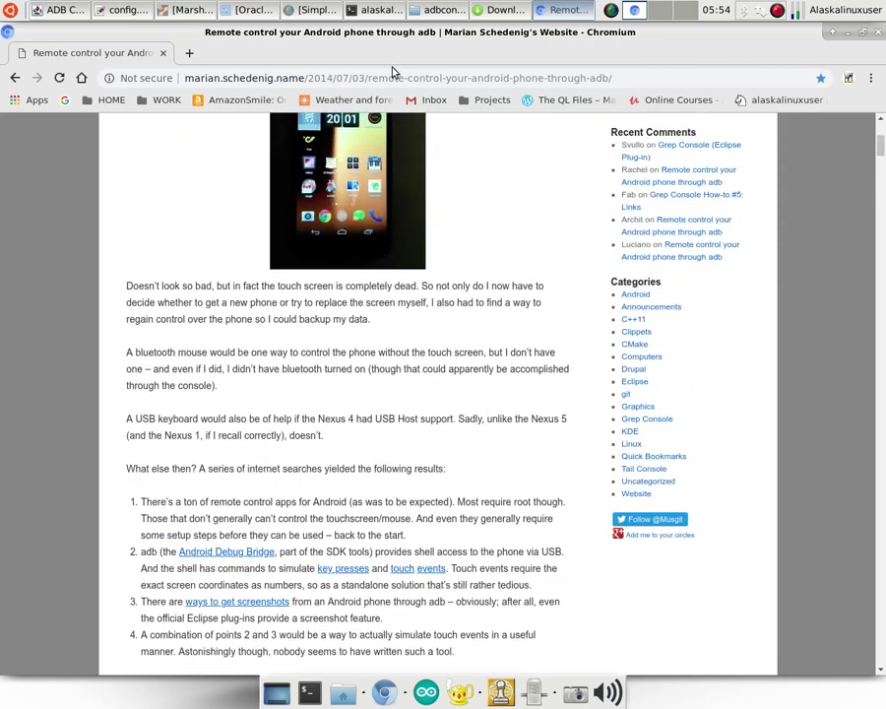
Show ADB Control alongside its terminal log, open the phone's app drawer and swipe up through the app list.
click(59, 10)
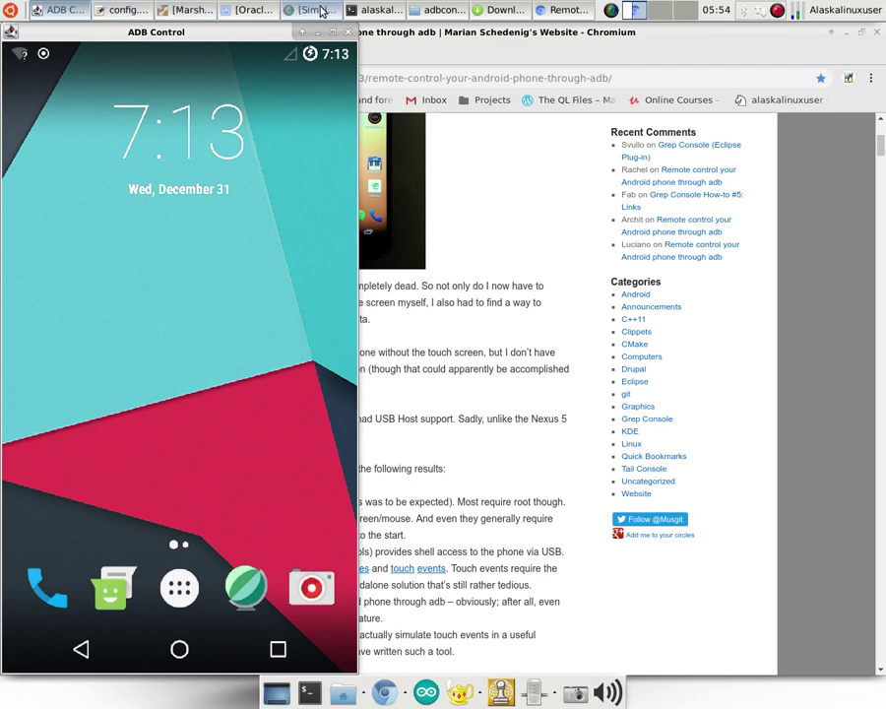
click(379, 10)
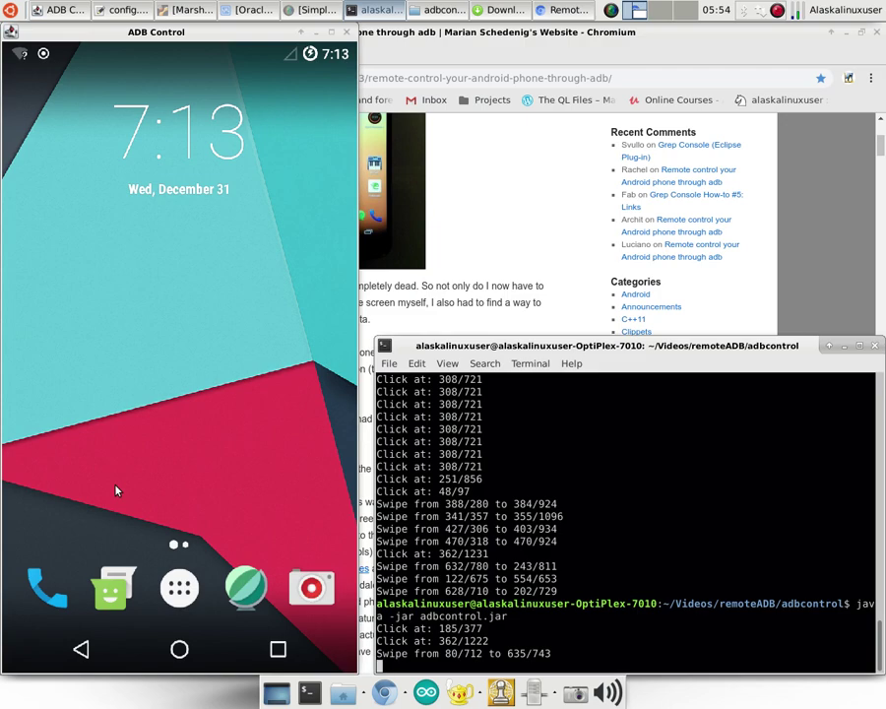
click(181, 580)
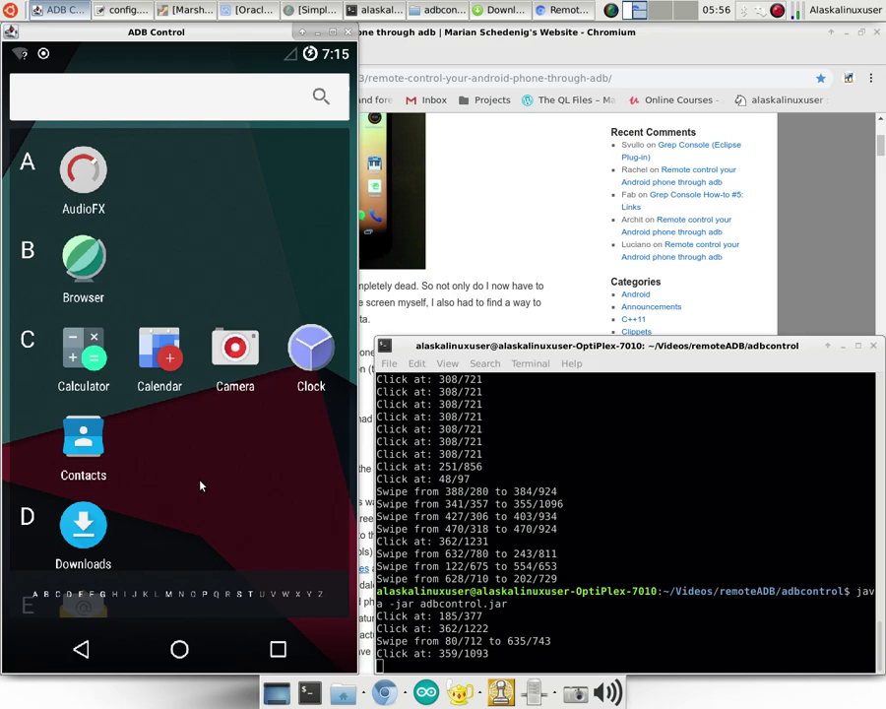
drag(201, 485, 207, 187)
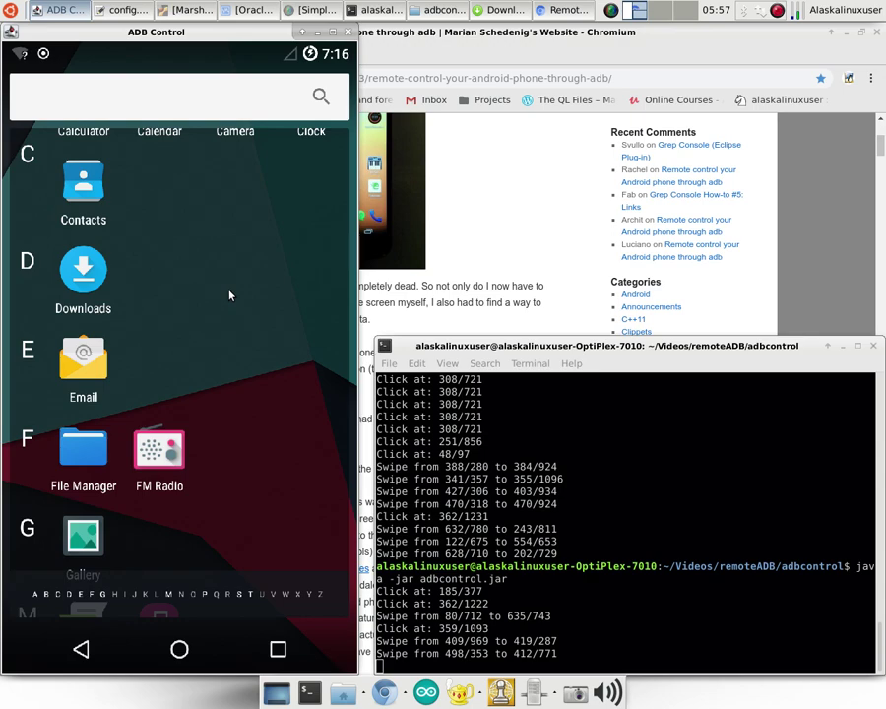
Return to the Chromium article, close the enlarged broken phone picture, and look over the article from its title to the ADB Control section.
click(551, 207)
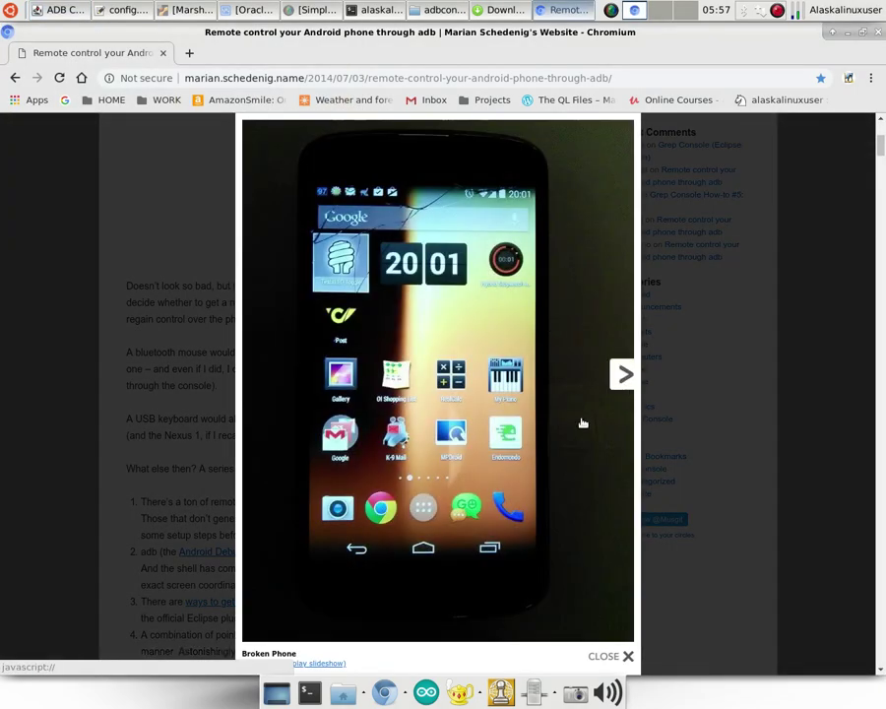
click(591, 655)
scroll(501, 378, up, 5)
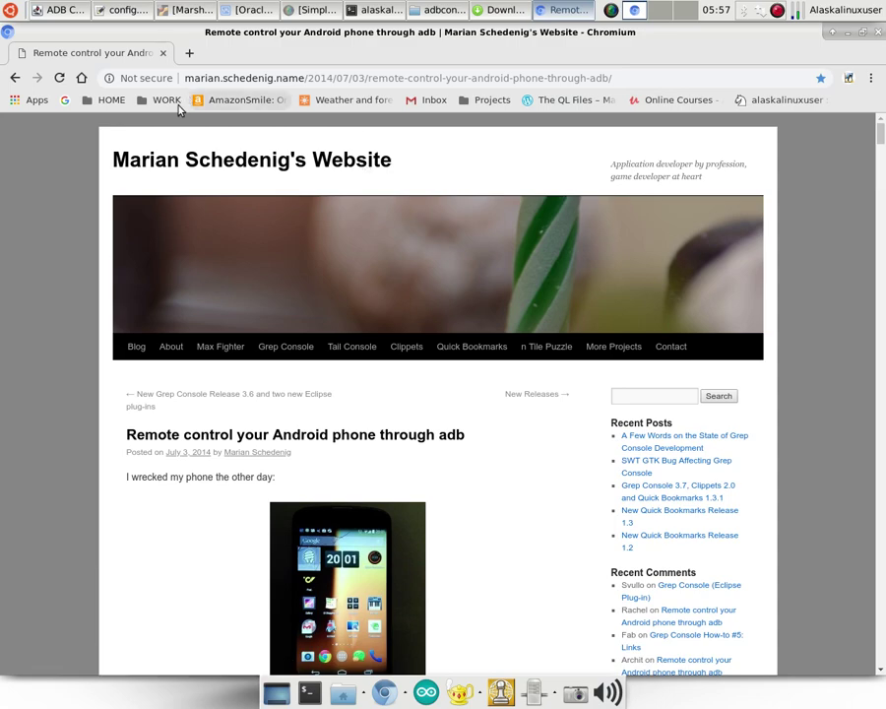
scroll(59, 300, down, 5)
scroll(59, 301, down, 3)
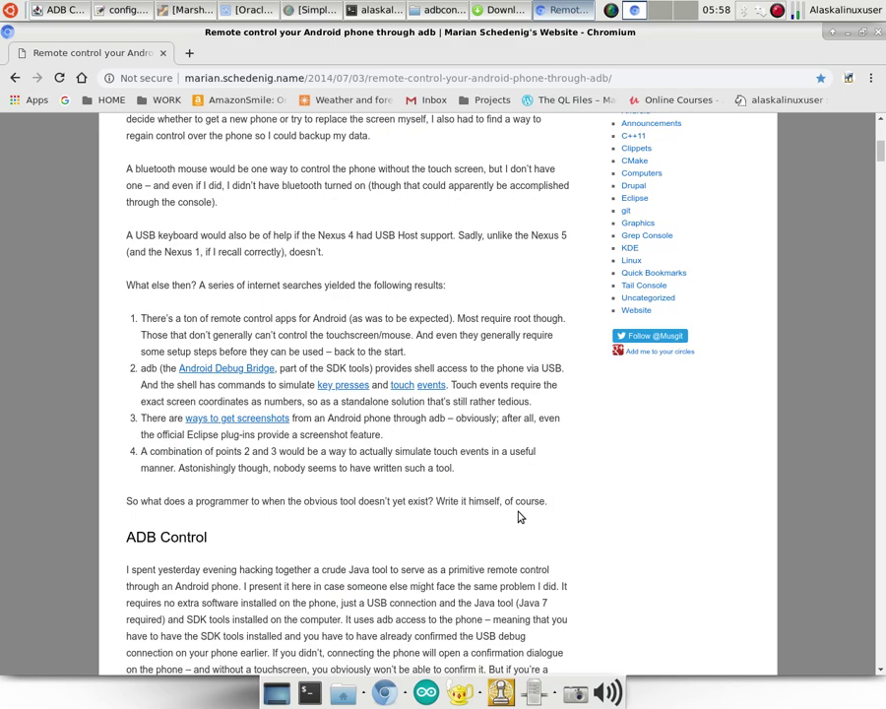
scroll(519, 515, up, 5)
scroll(519, 515, up, 3)
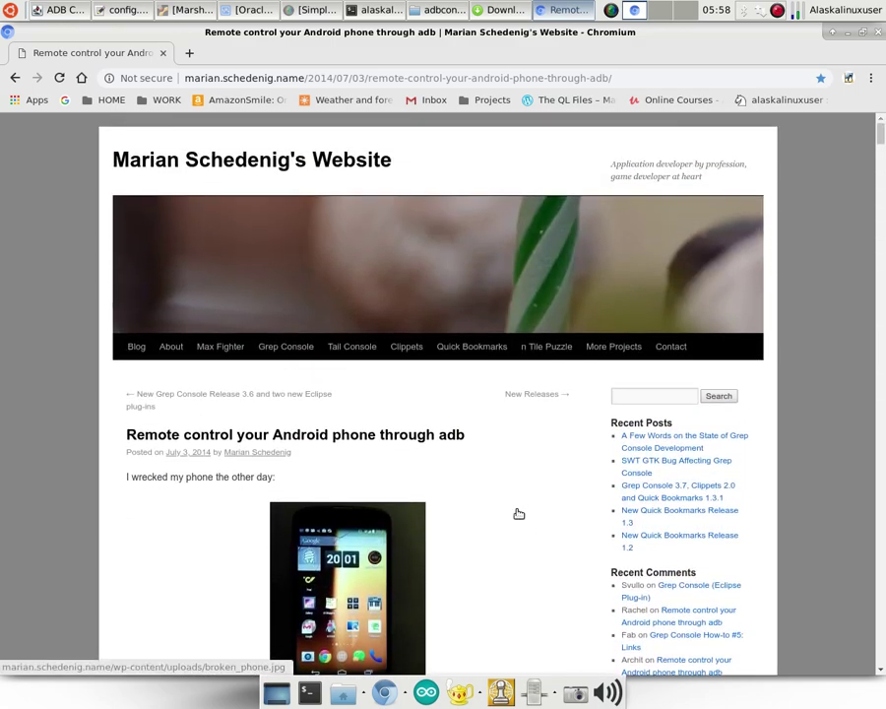